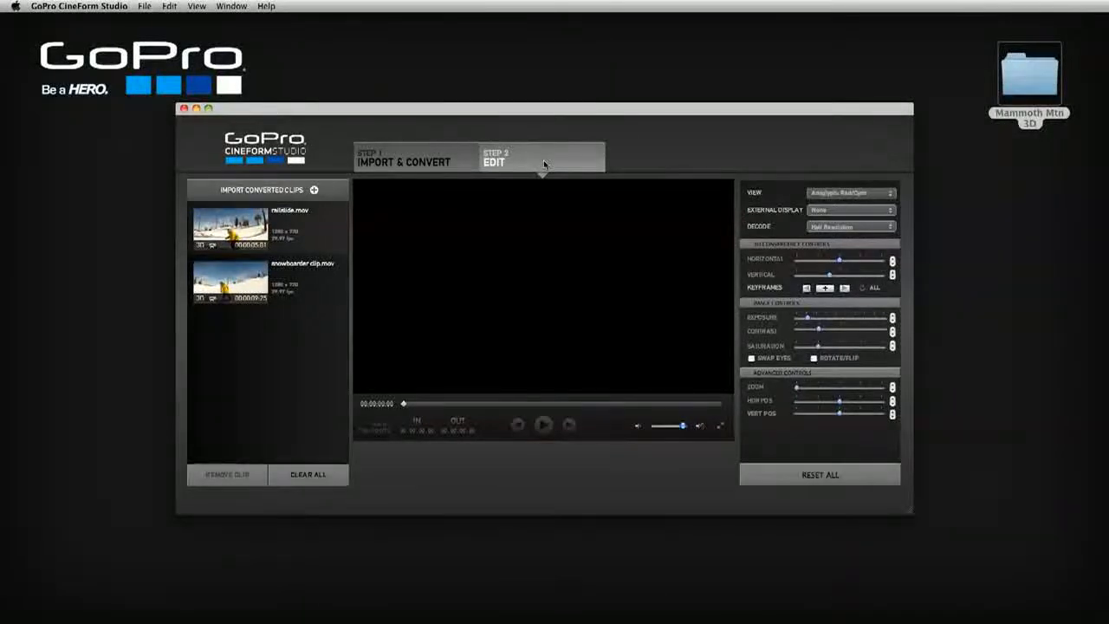
# Load snowboarder clip.mov for editing and play it forward to the frame where the snowboarder is in mid-air.
pyautogui.click(332, 279)
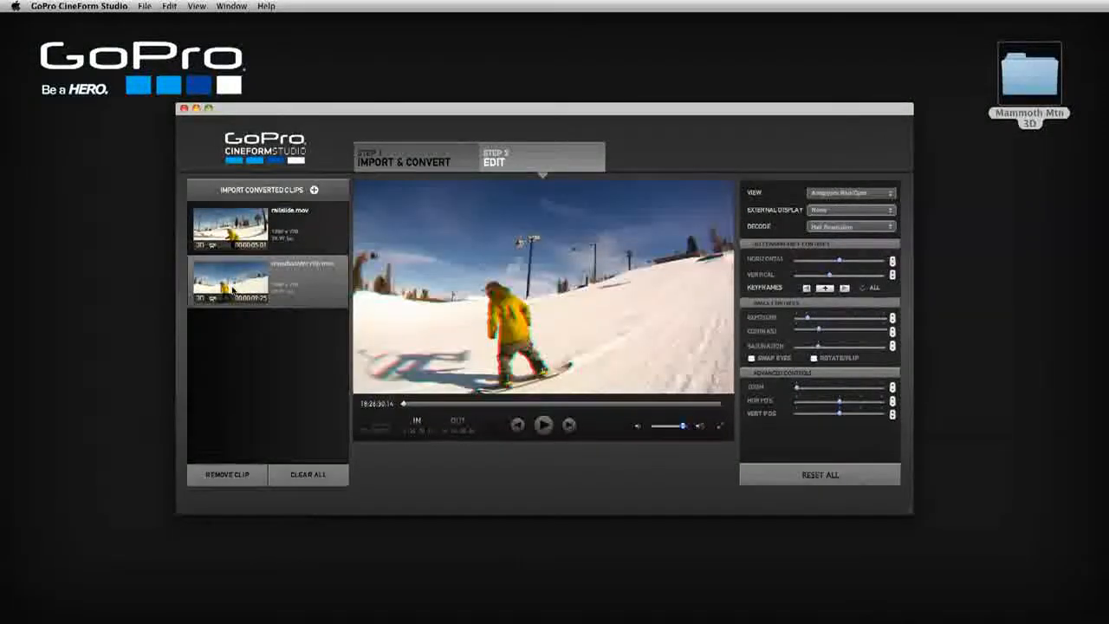
pyautogui.click(543, 425)
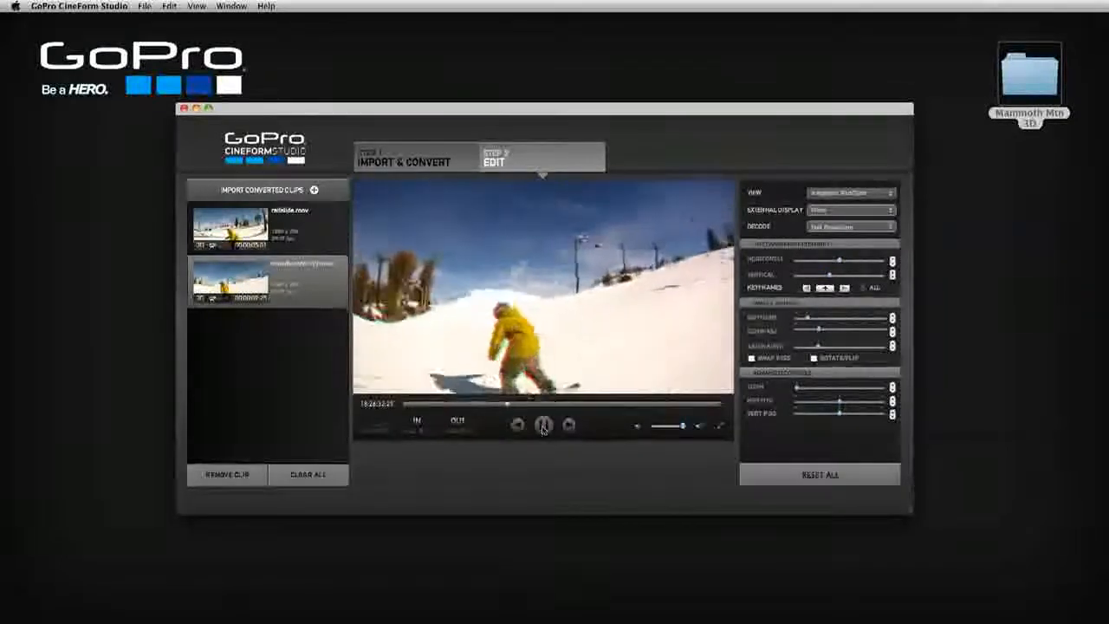
pyautogui.click(544, 424)
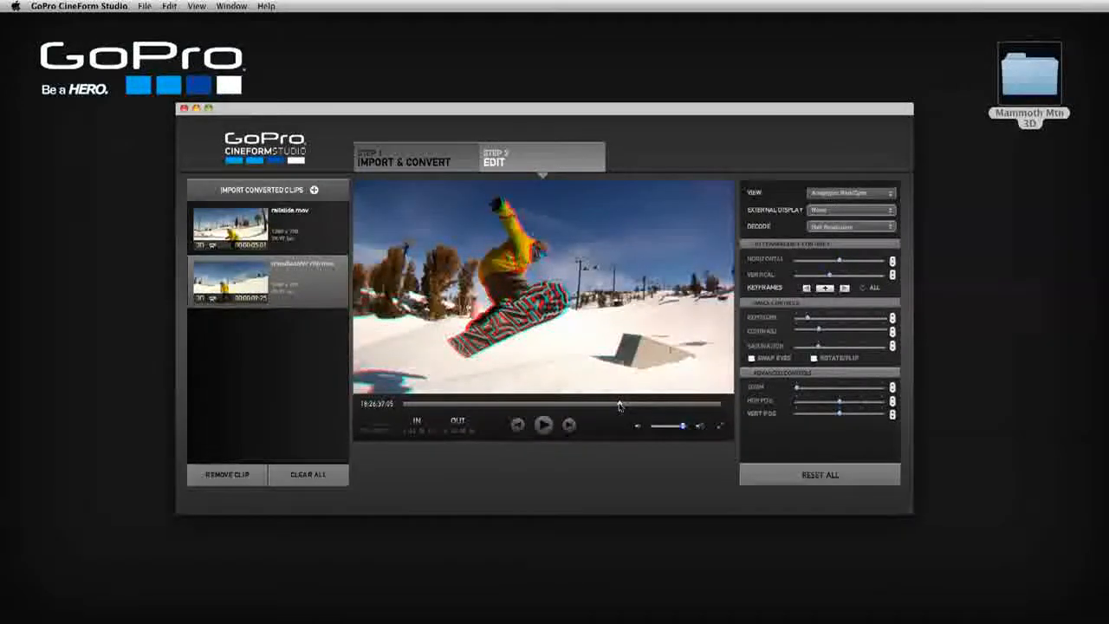
# Align the snowboard's overlapping images with the horizontal convergence in Onion Skin view, and return to the Anaglyph: Red/Cyan view.
pyautogui.click(890, 194)
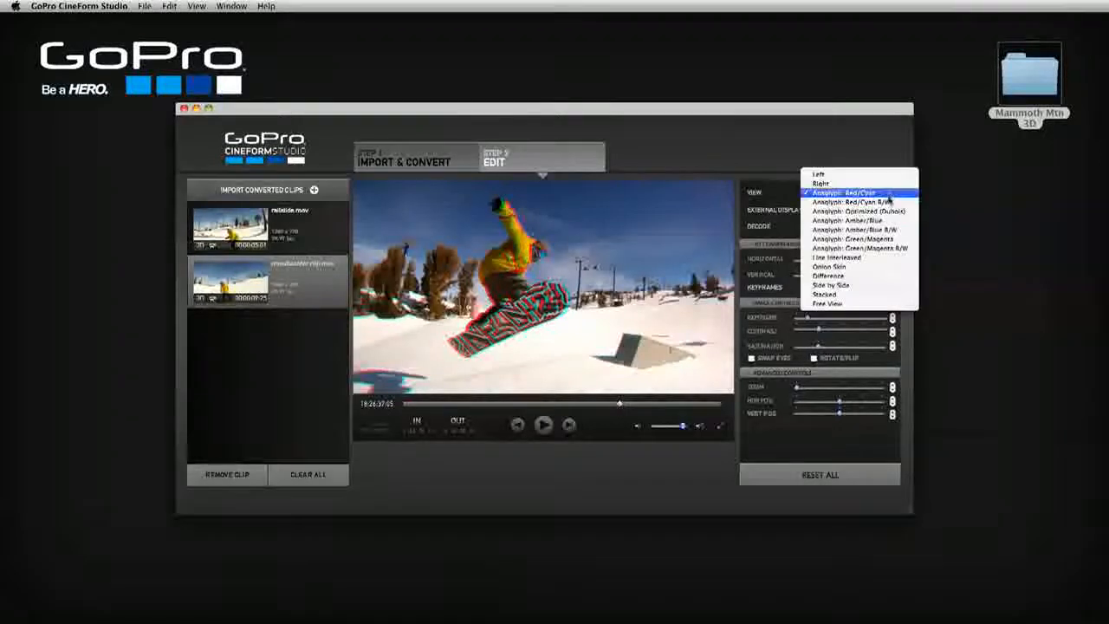
pyautogui.click(837, 267)
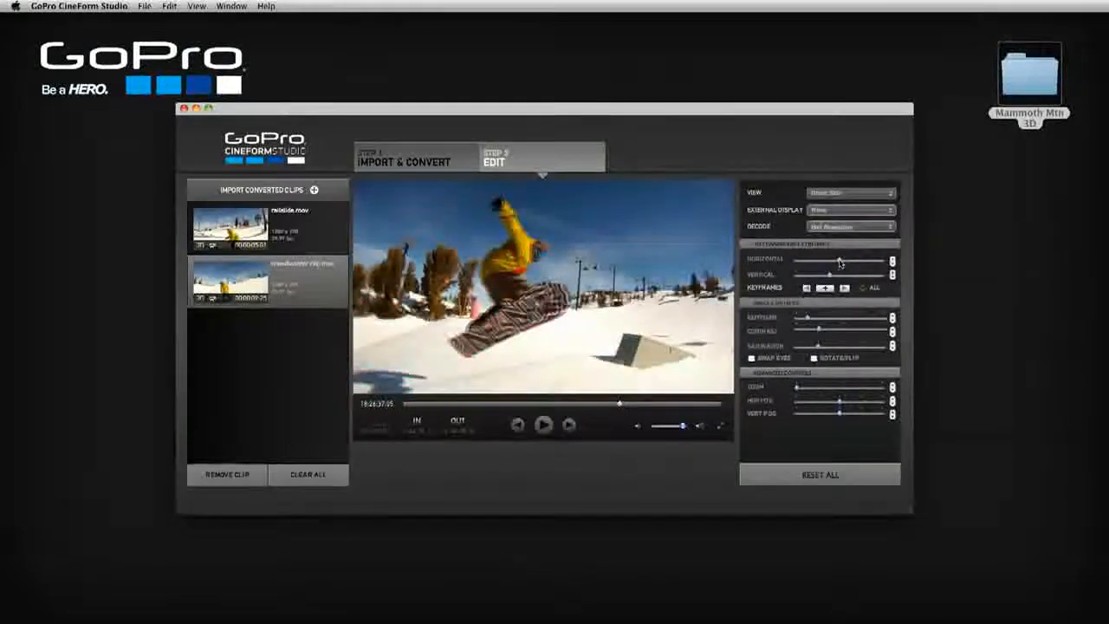
pyautogui.moveTo(836, 263)
pyautogui.mouseDown()
pyautogui.moveTo(814, 264)
pyautogui.moveTo(846, 265)
pyautogui.mouseUp()
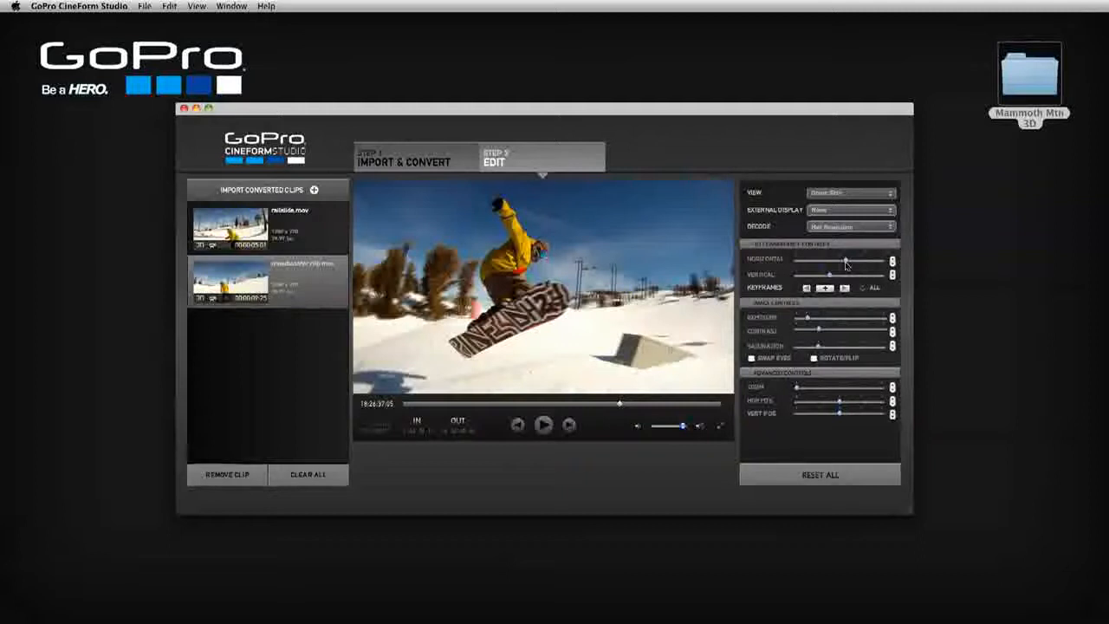
pyautogui.click(892, 194)
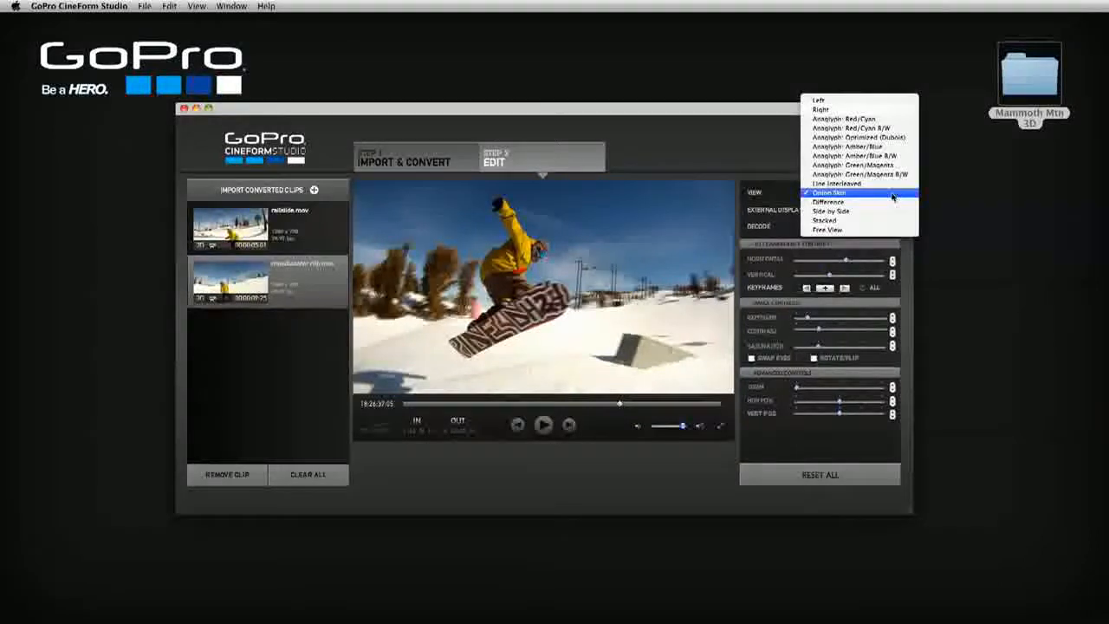
pyautogui.click(845, 119)
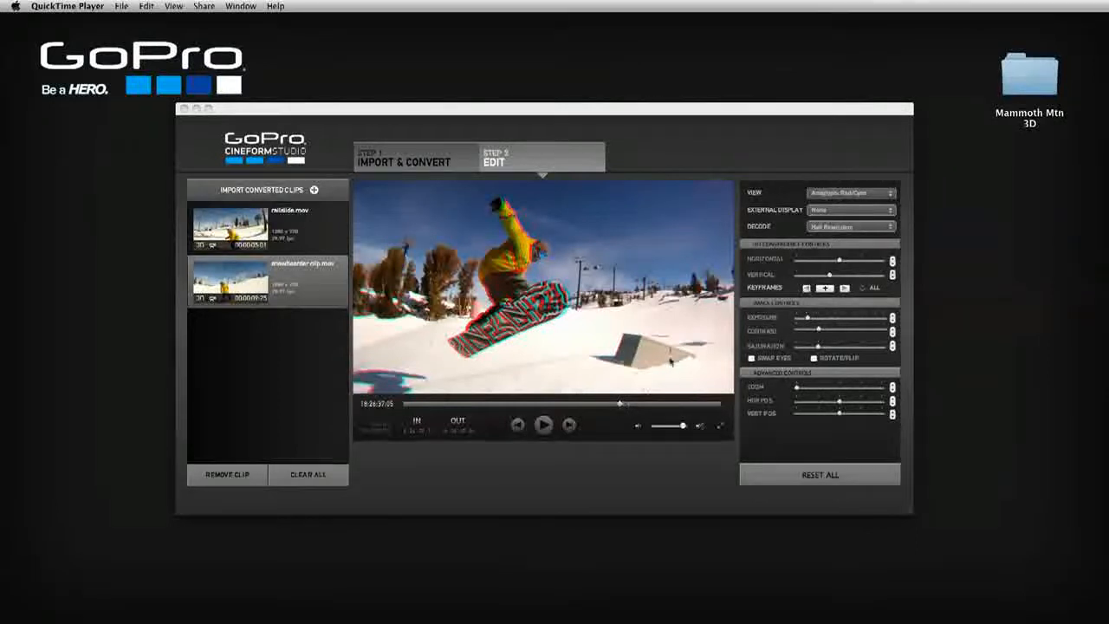
# Adjust the clip's horizontal convergence in the anaglyph view until the red and cyan images overlap on the snowboarder.
pyautogui.click(839, 262)
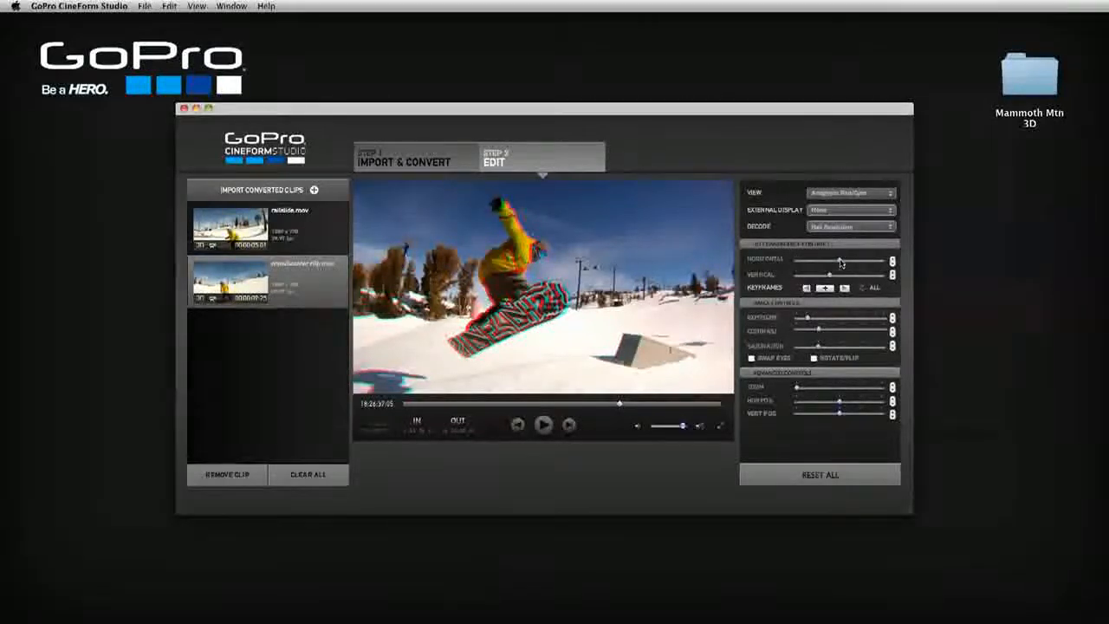
pyautogui.moveTo(839, 263); pyautogui.dragTo(850, 262)
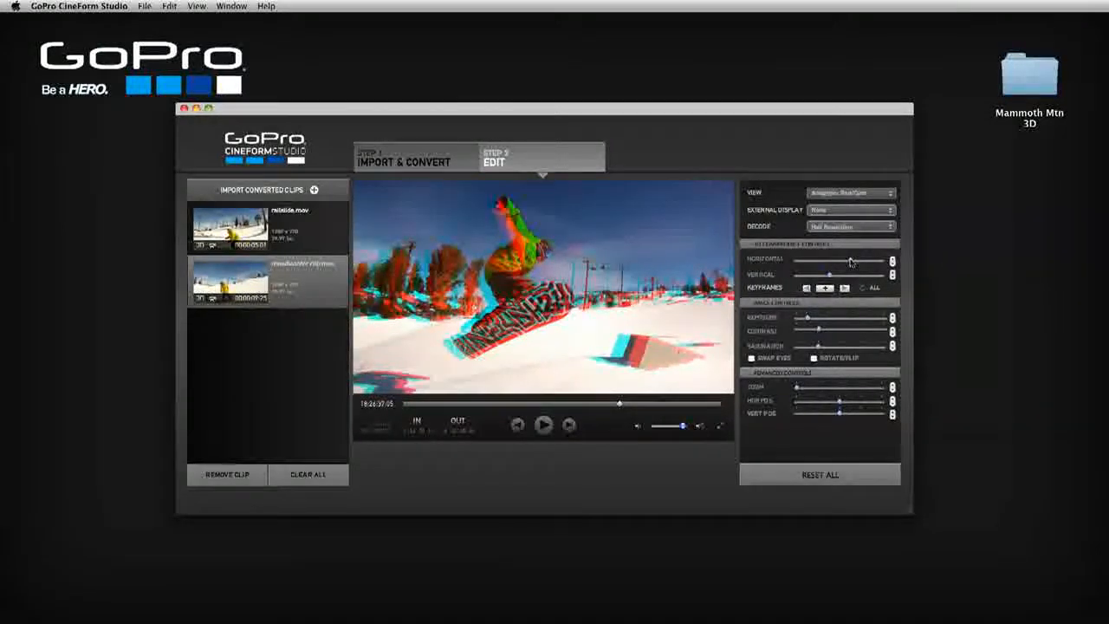
pyautogui.moveTo(850, 263); pyautogui.dragTo(837, 263)
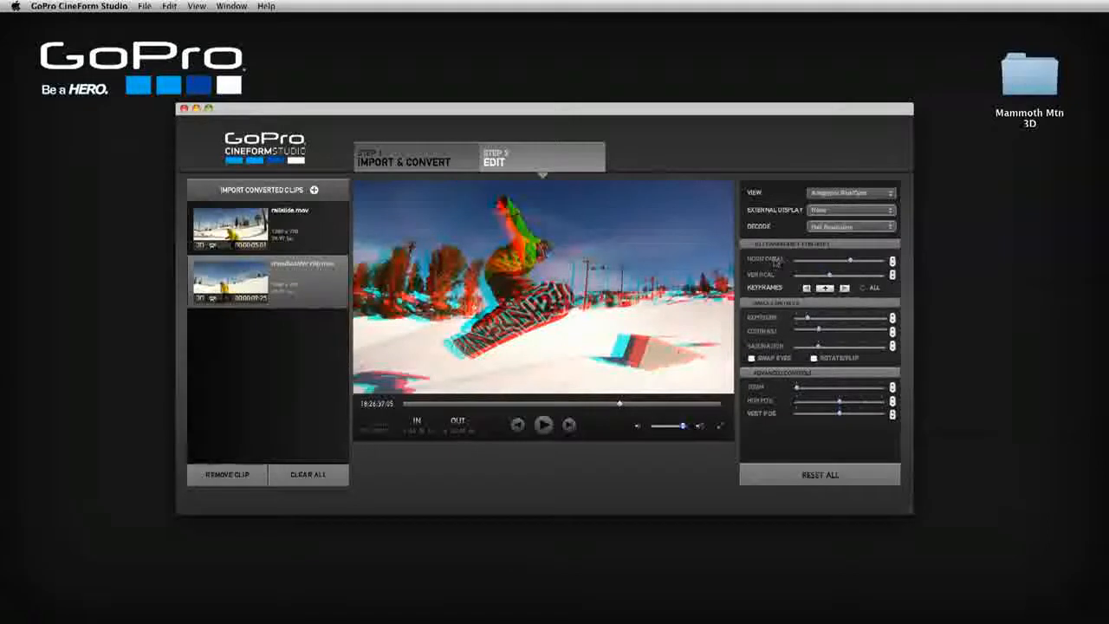
pyautogui.moveTo(840, 263); pyautogui.dragTo(847, 262)
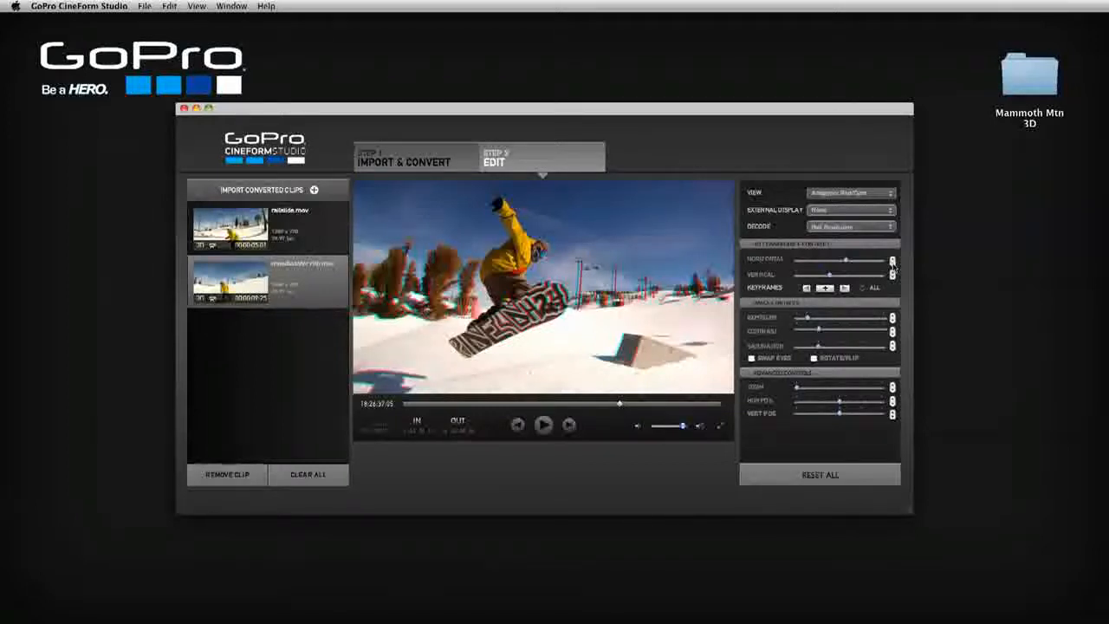
# Compare the frame in the Anaglyph: Red/Cyan B/W and Difference views, and return to Anaglyph: Red/Cyan.
pyautogui.click(889, 192)
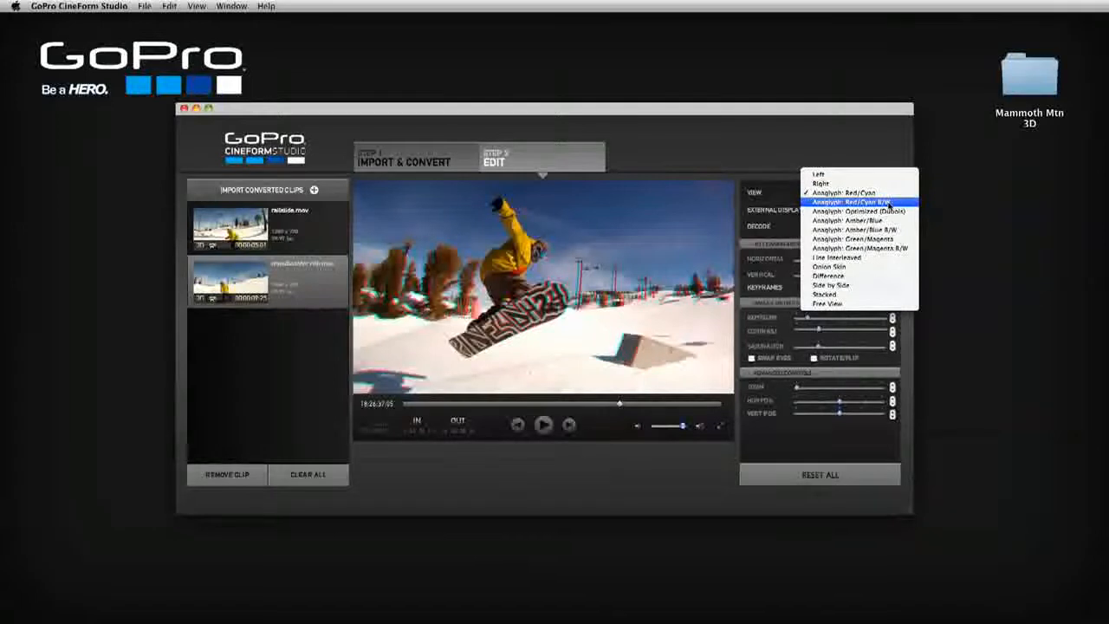
pyautogui.click(888, 202)
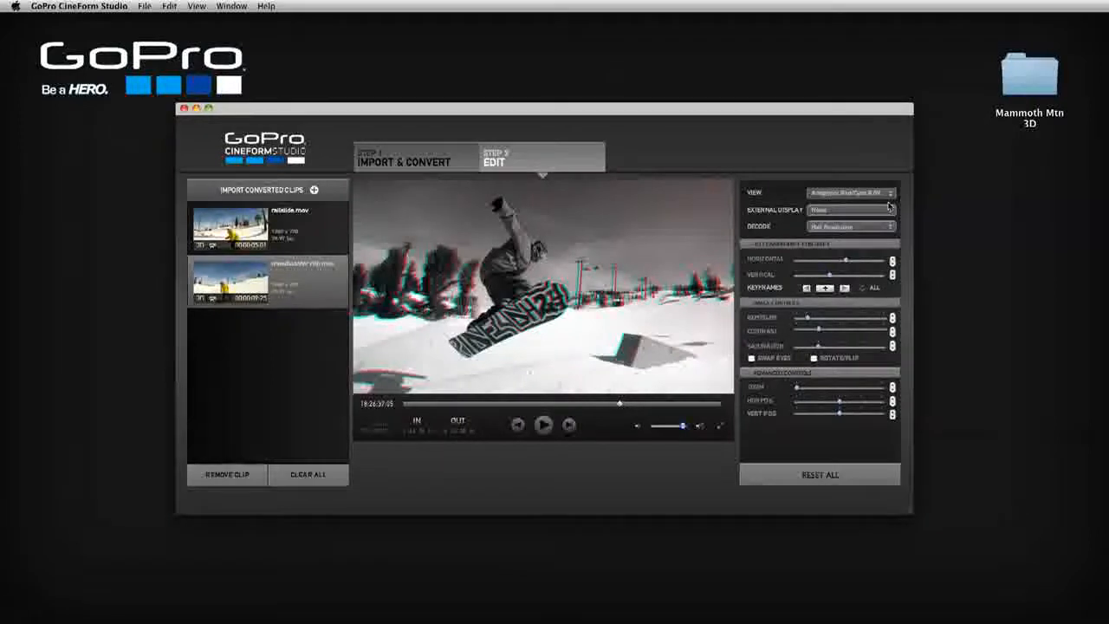
pyautogui.click(890, 193)
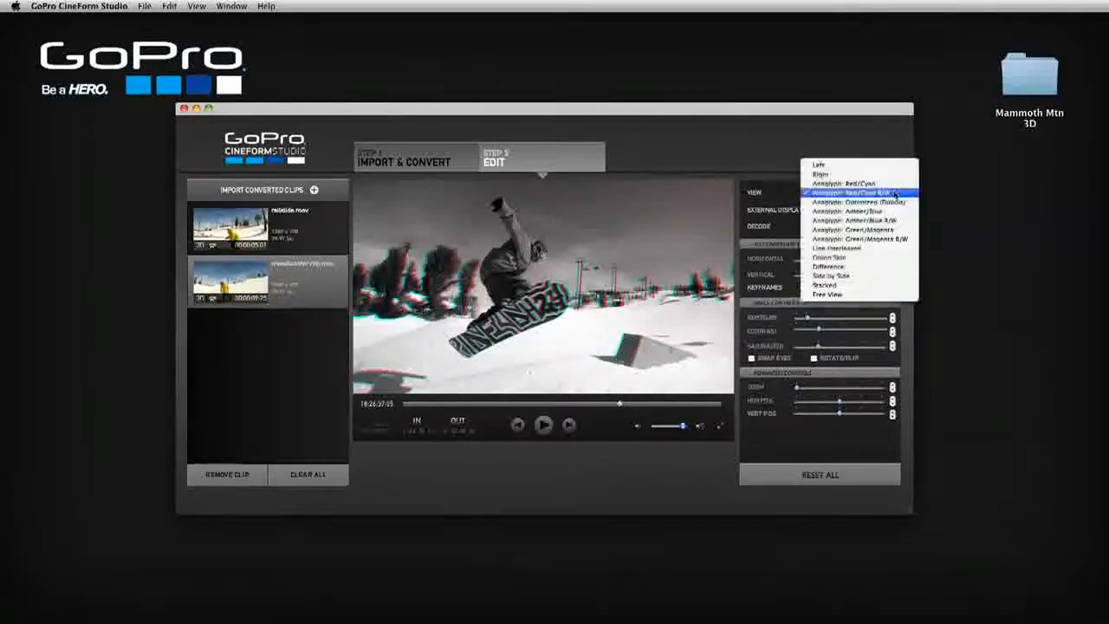
pyautogui.click(878, 266)
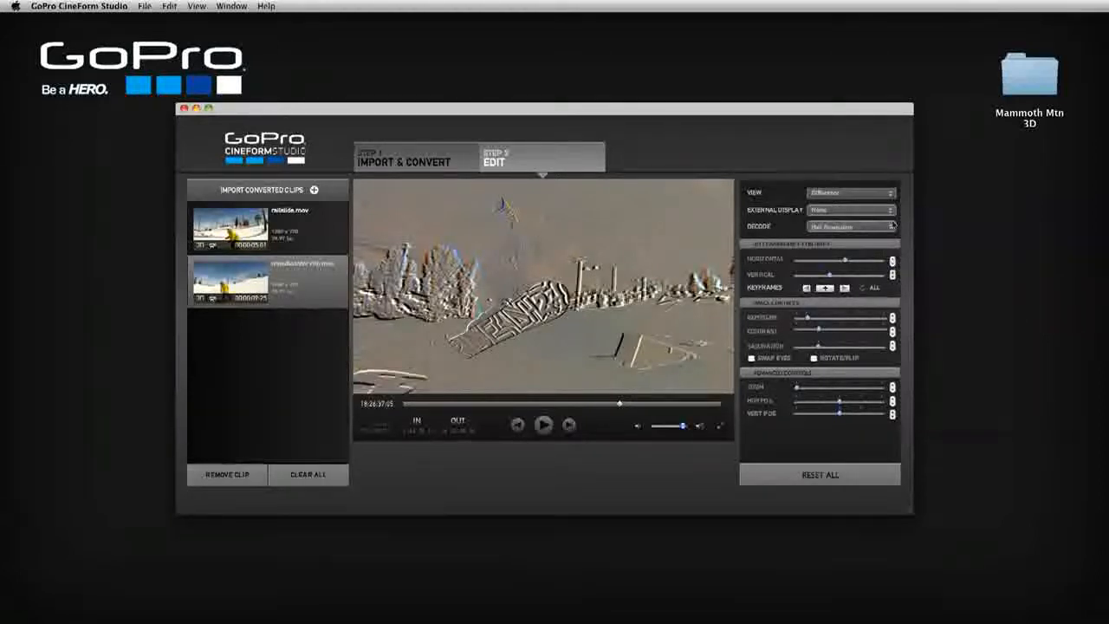
pyautogui.click(891, 193)
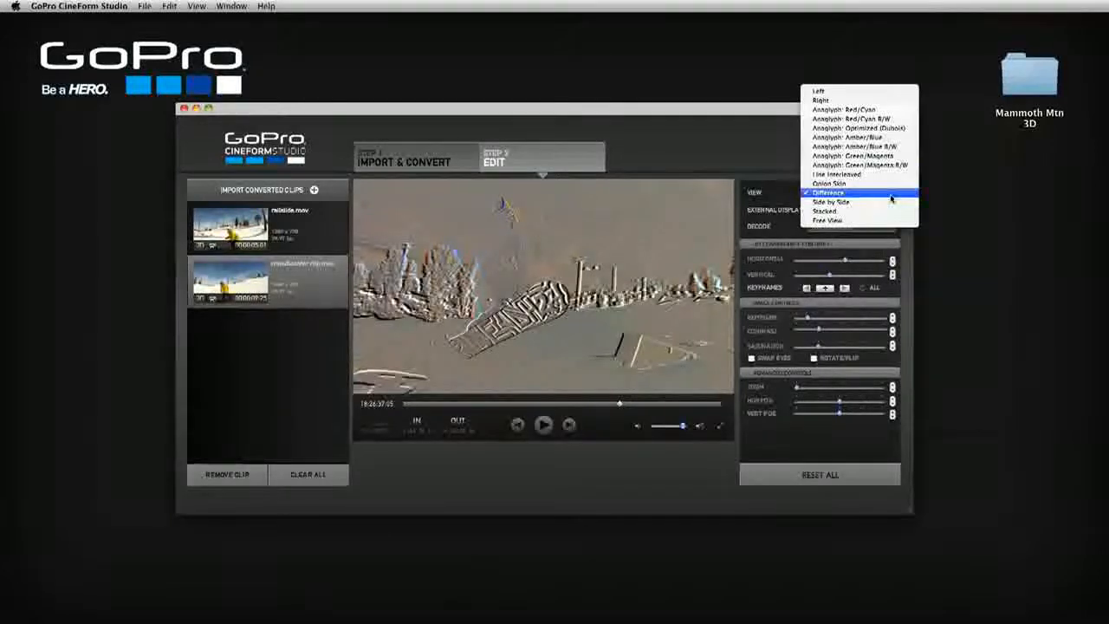
pyautogui.click(867, 109)
# Try a higher vertical convergence on the clip and reset it to its default.
pyautogui.moveTo(830, 276); pyautogui.dragTo(851, 275)
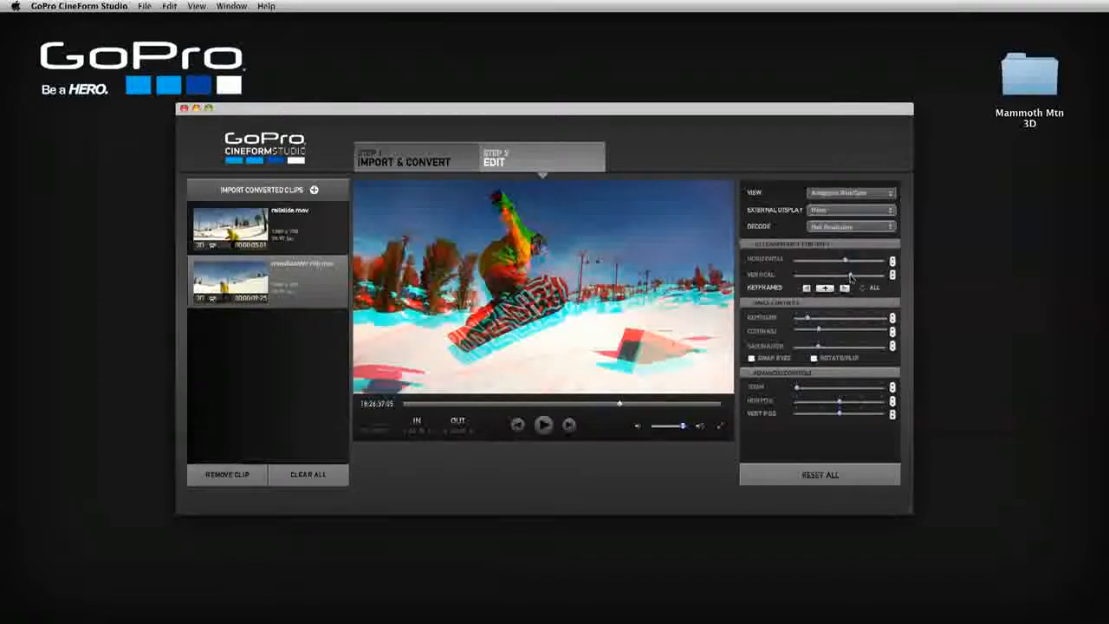
pyautogui.click(763, 276)
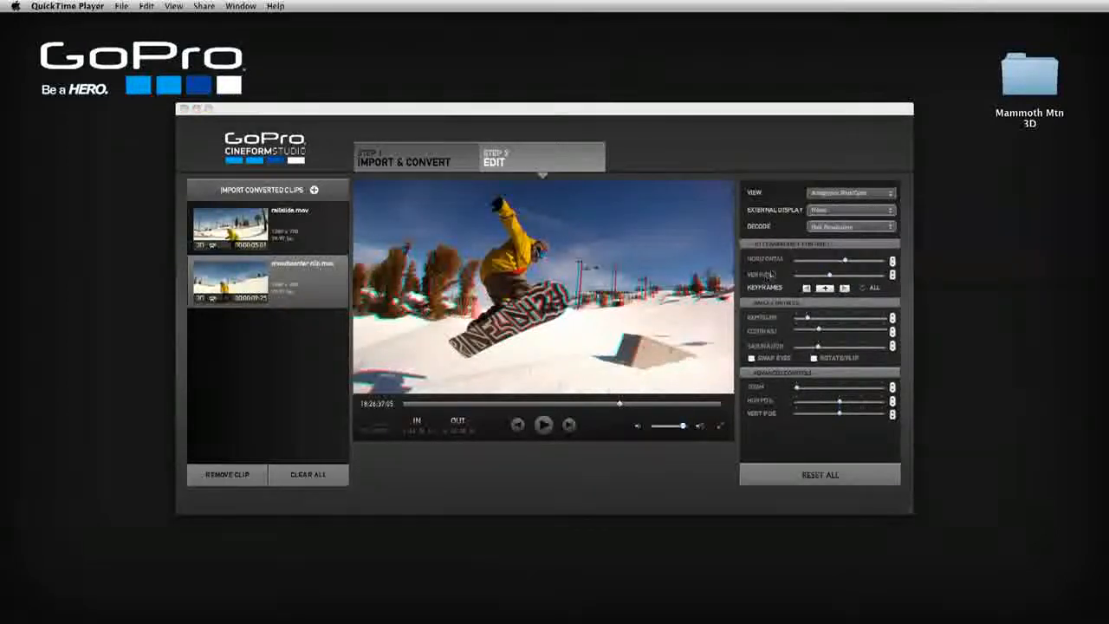
# Set the view to Difference and add a convergence keyframe near the clip's start, at 18:26:30:24.
pyautogui.click(892, 194)
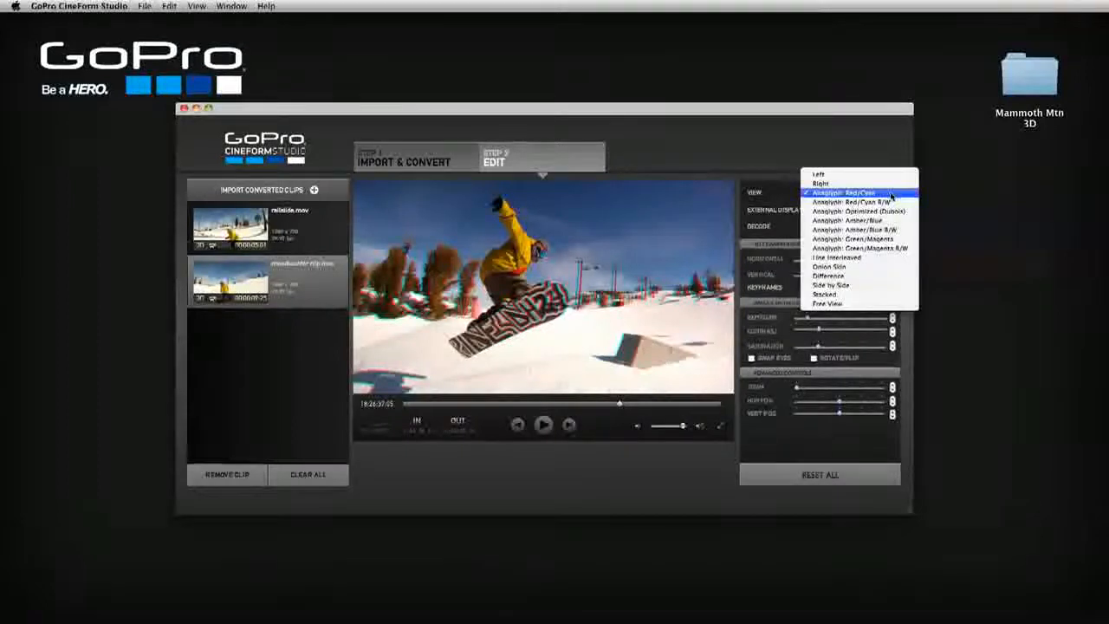
pyautogui.click(884, 275)
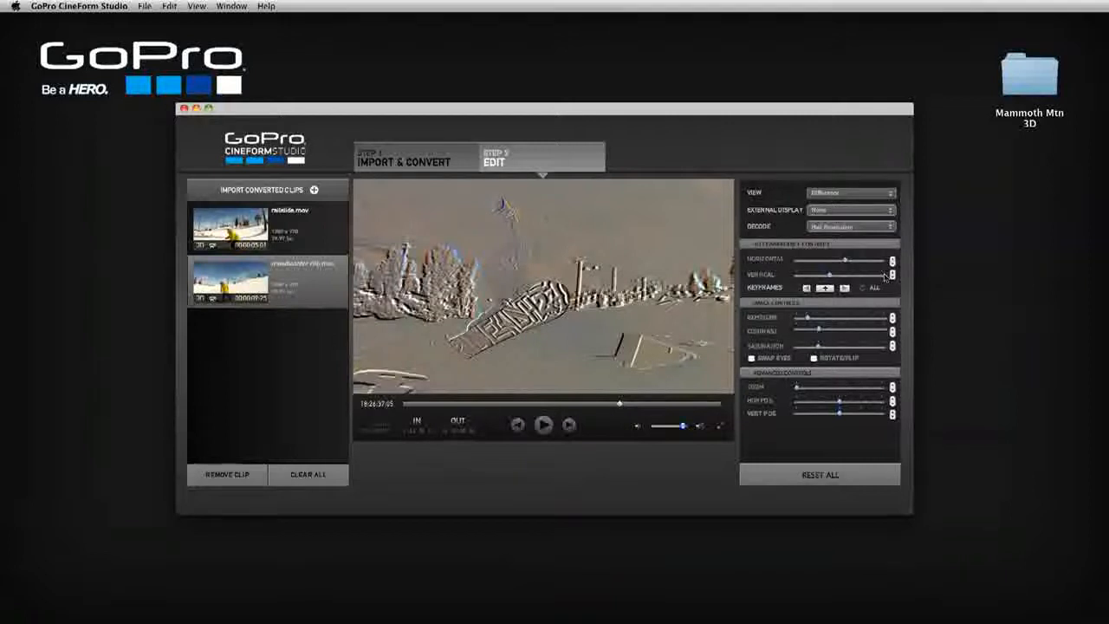
pyautogui.moveTo(620, 405); pyautogui.dragTo(415, 405)
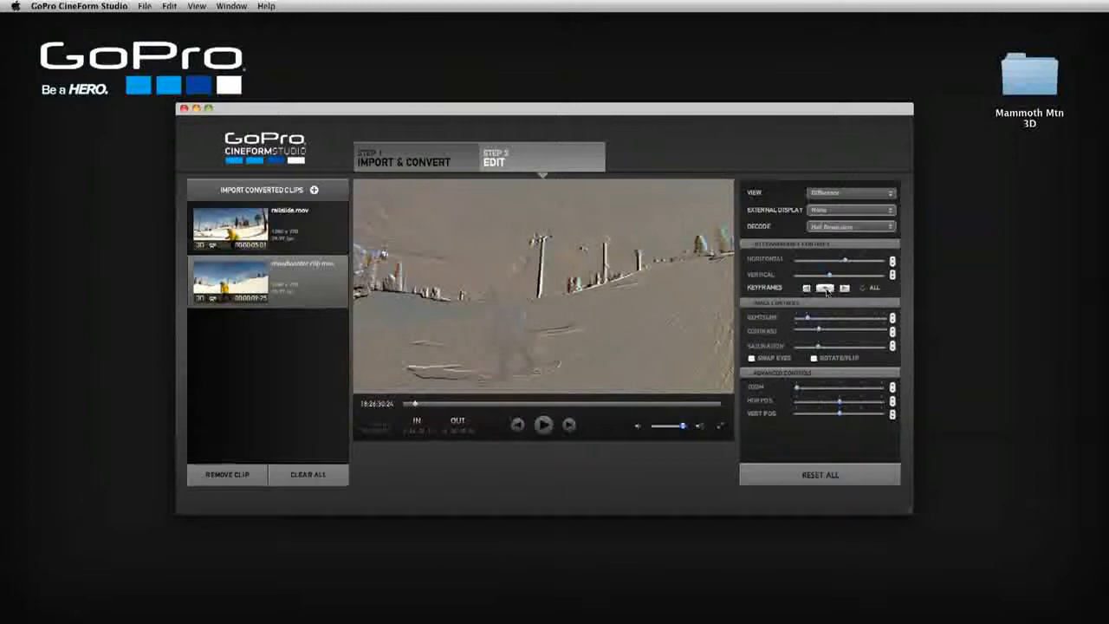
# Play ahead to the jump at 18:26:37:05, fine-tune the horizontal convergence on the snowboard and add a second keyframe.
pyautogui.press('space')
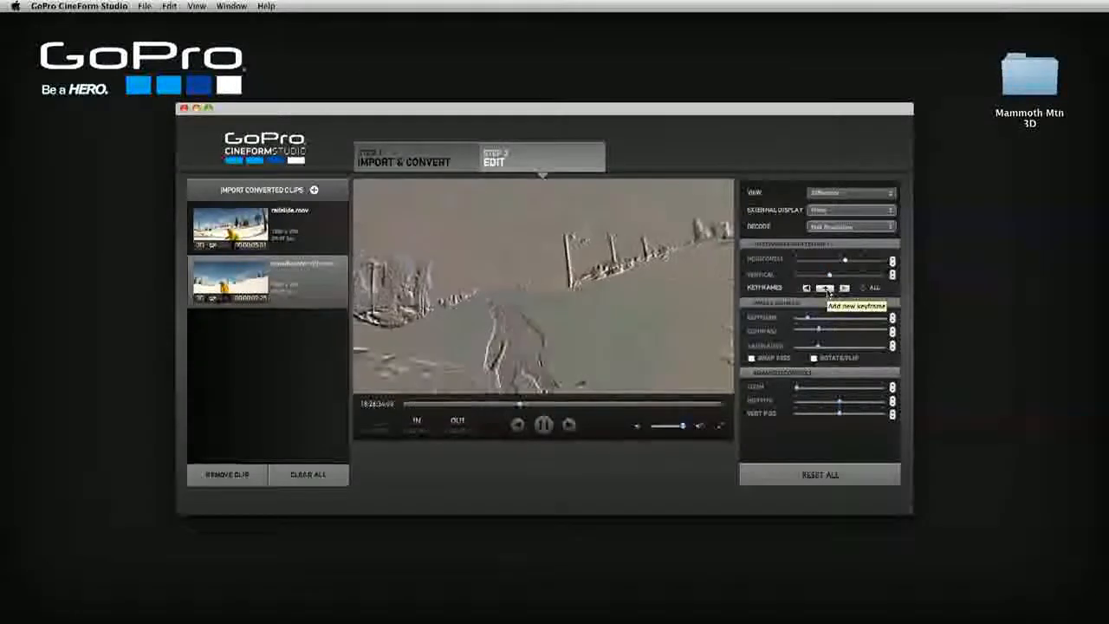
pyautogui.press('space')
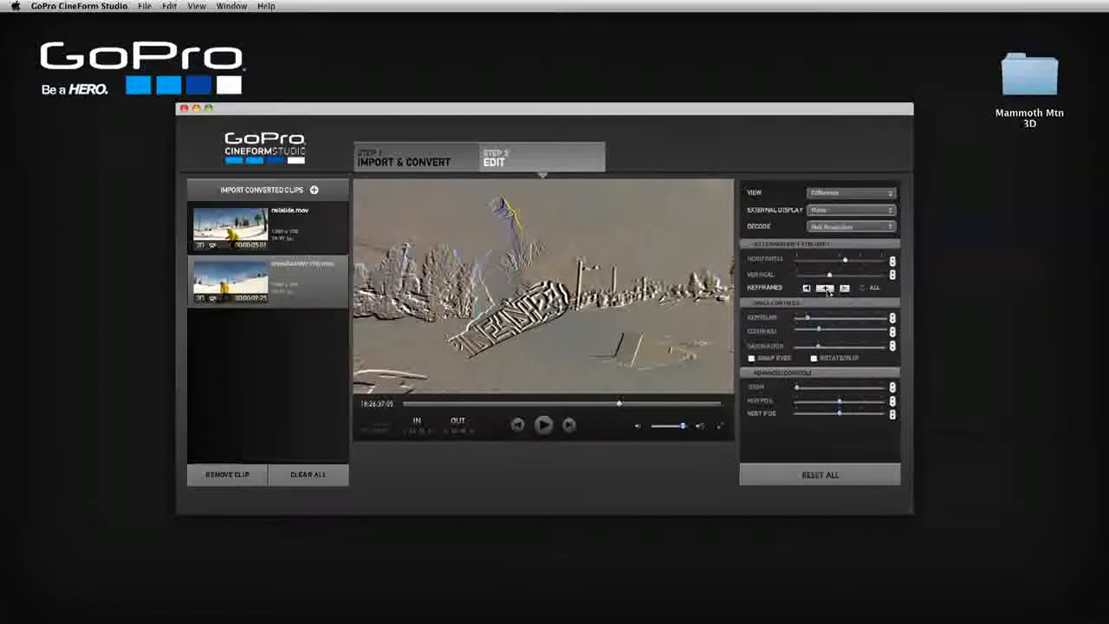
pyautogui.moveTo(843, 261); pyautogui.dragTo(846, 263)
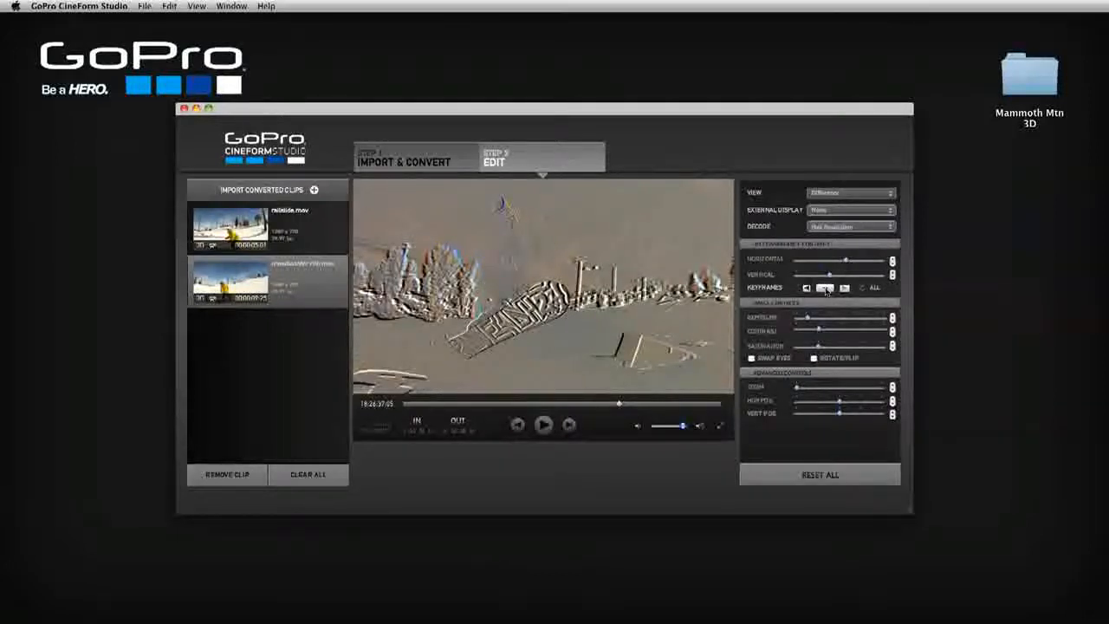
# Play the clip from near its start in Difference view to check the convergence change between the keyframes.
pyautogui.click(440, 405)
pyautogui.moveTo(440, 405); pyautogui.dragTo(437, 405)
pyautogui.press('space')
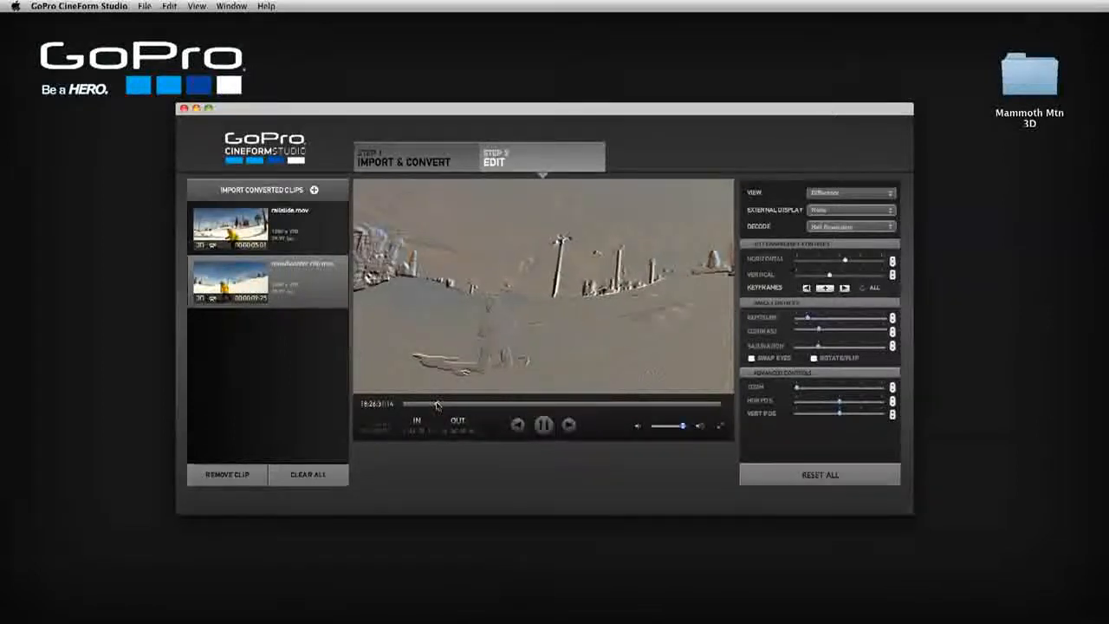
pyautogui.press('space')
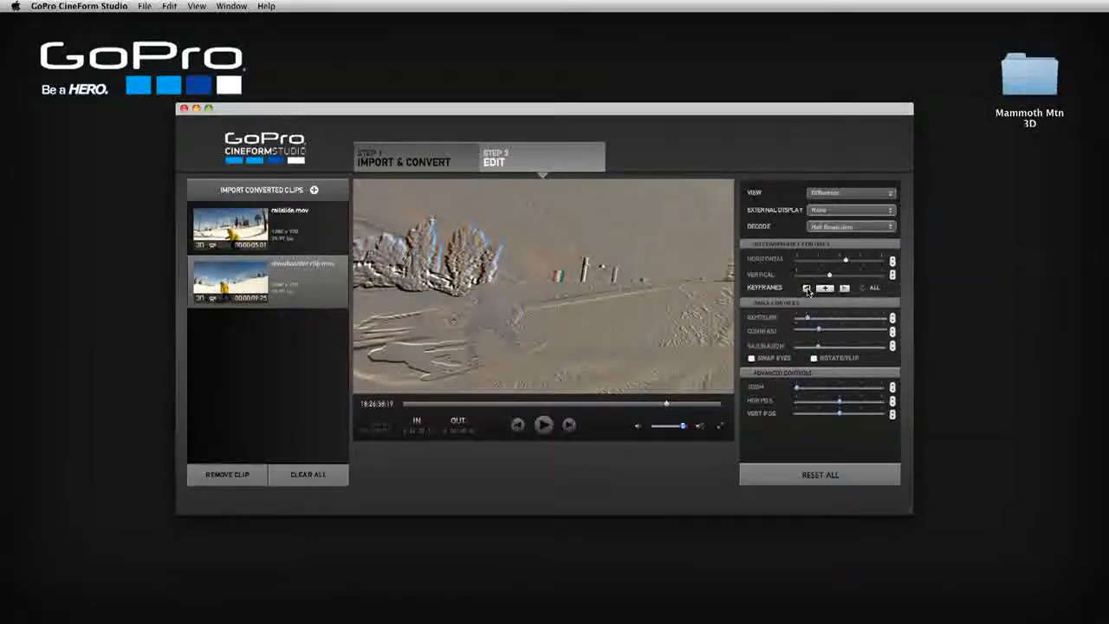
# Go back to the first keyframe and forward to the second, and set the view to Anaglyph: Red/Cyan.
pyautogui.click(807, 288)
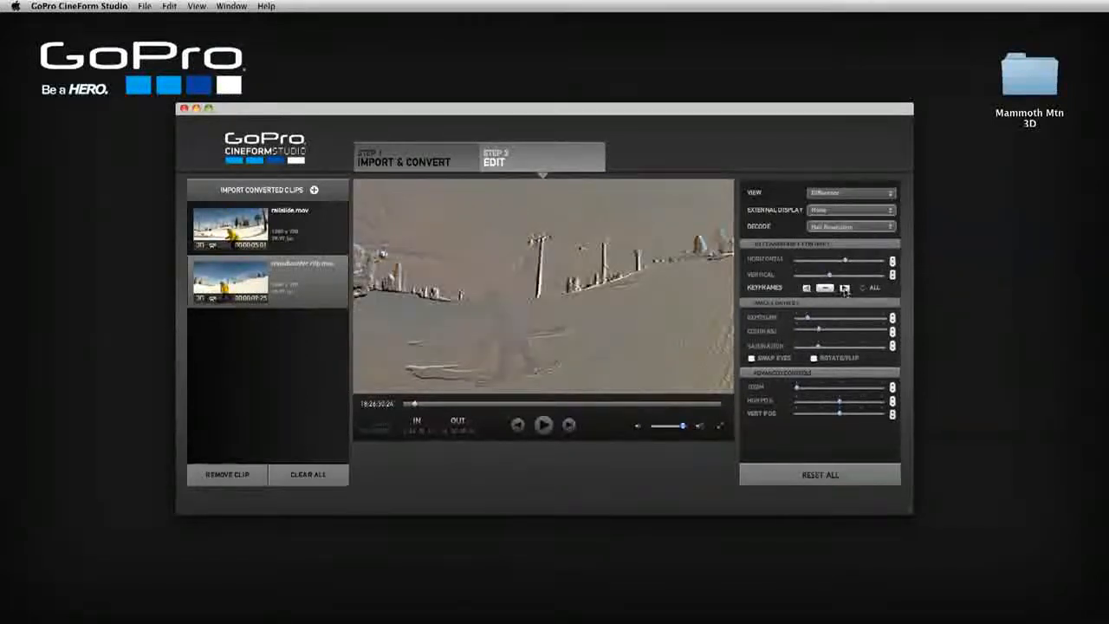
pyautogui.click(845, 290)
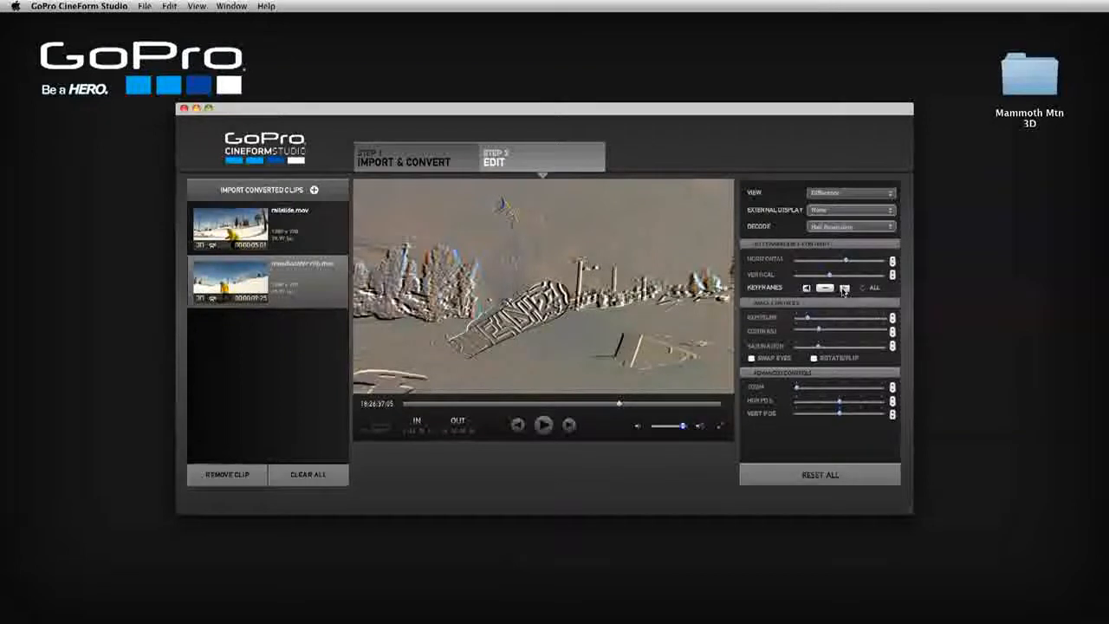
pyautogui.click(853, 193)
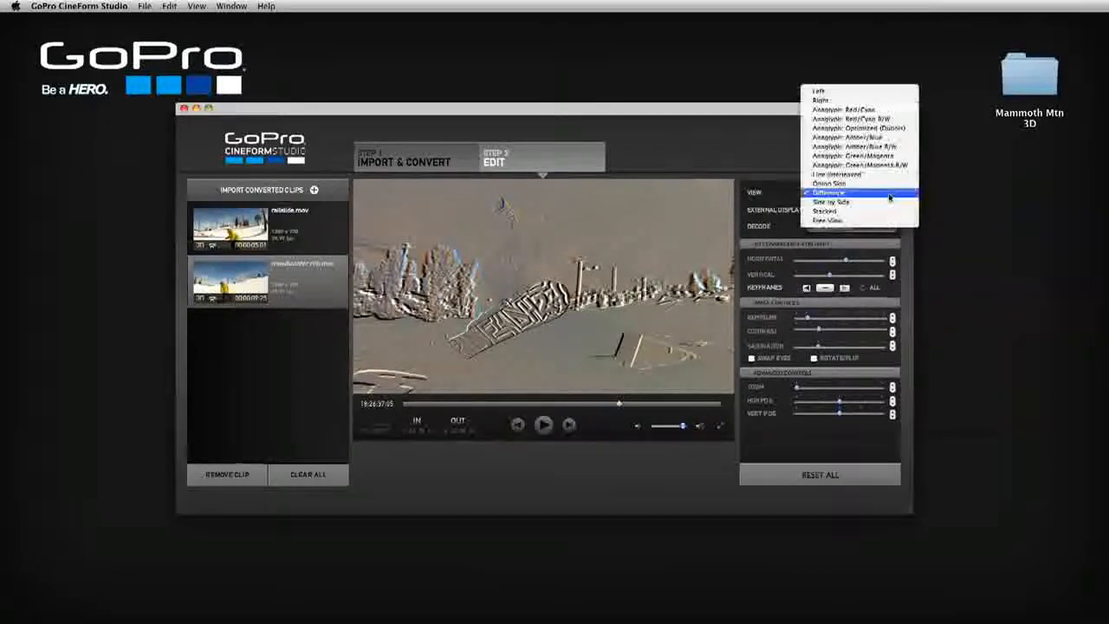
pyautogui.click(875, 115)
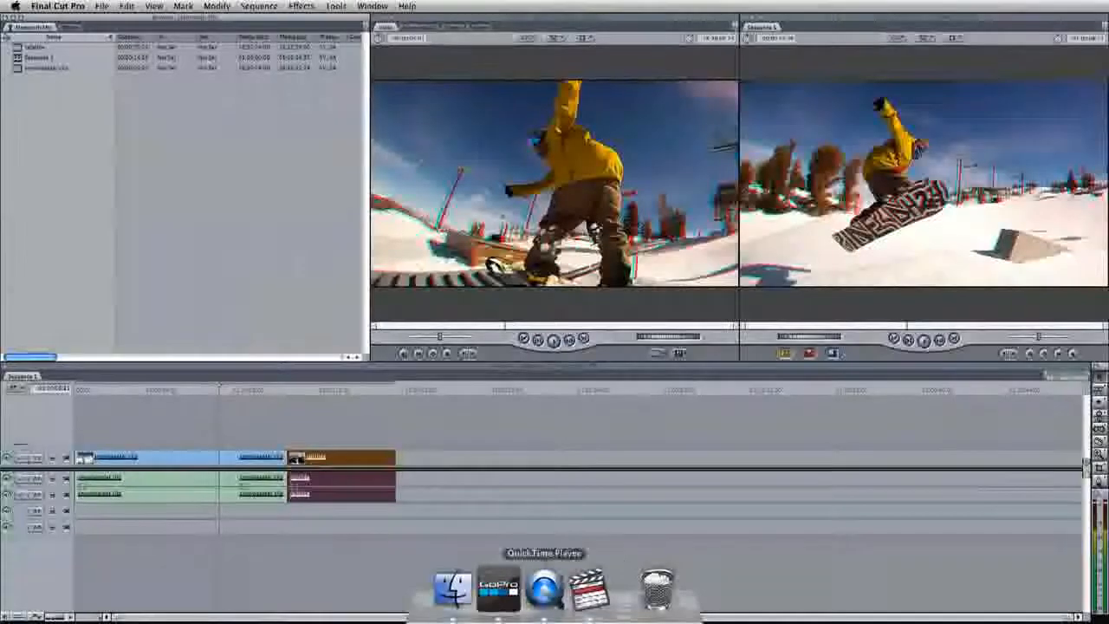
# Switch to GoPro CineForm Studio and import the converted clip backflip.mov from the Mammoth Mtn 3D folder.
pyautogui.click(516, 607)
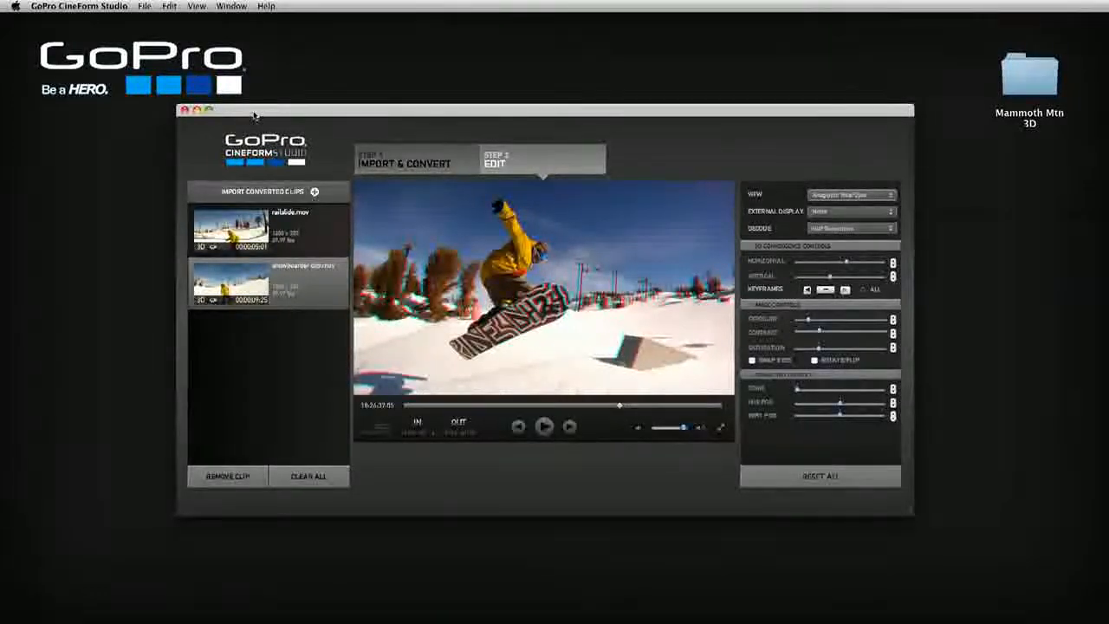
pyautogui.click(281, 193)
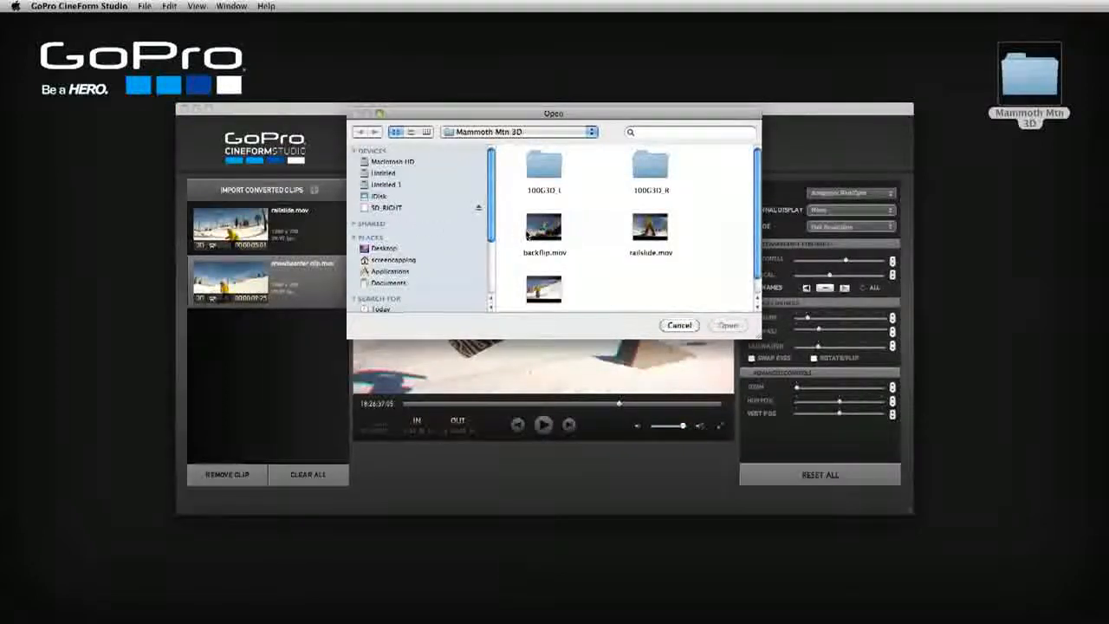
pyautogui.click(532, 234)
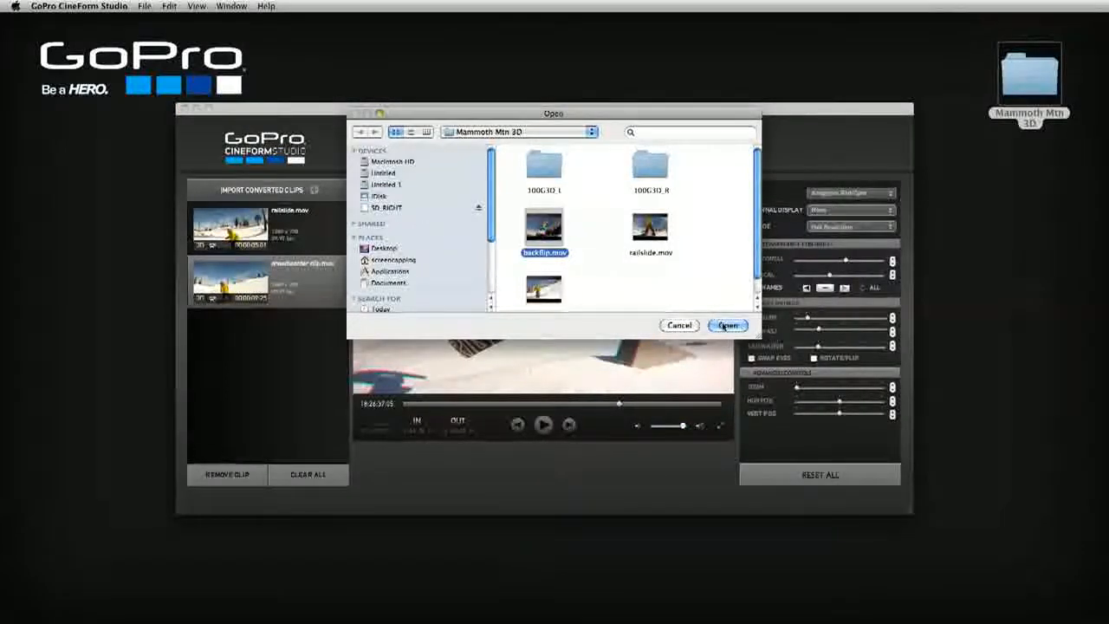
pyautogui.click(727, 325)
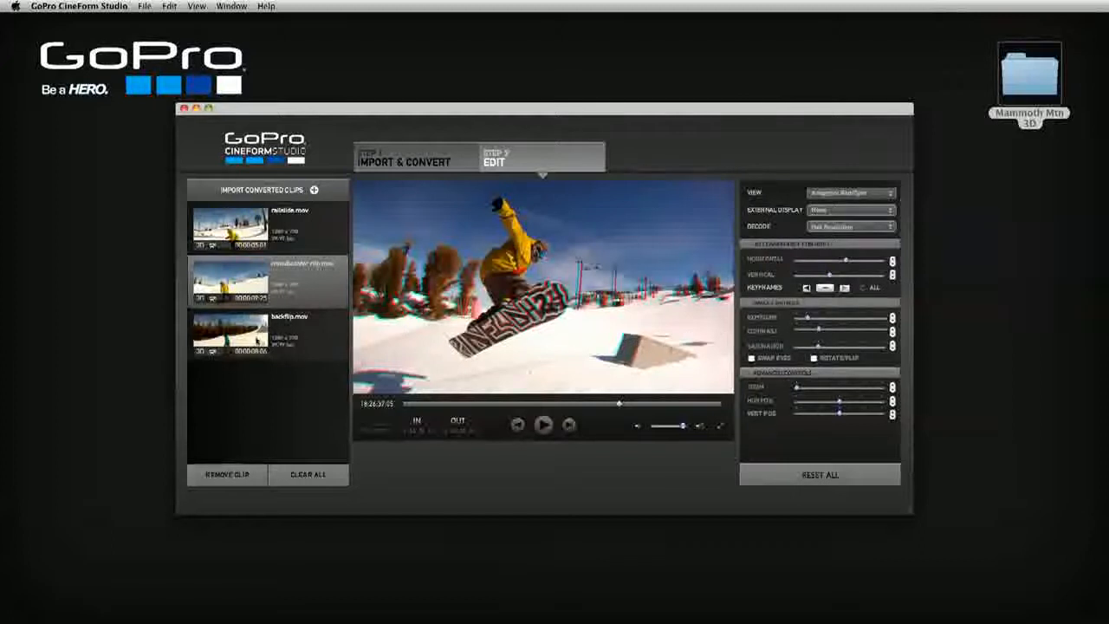
# Load the backflip.mov clip and move the playhead to the frame where the rider is upside down in mid-air.
pyautogui.click(260, 340)
pyautogui.moveTo(402, 404); pyautogui.dragTo(552, 404)
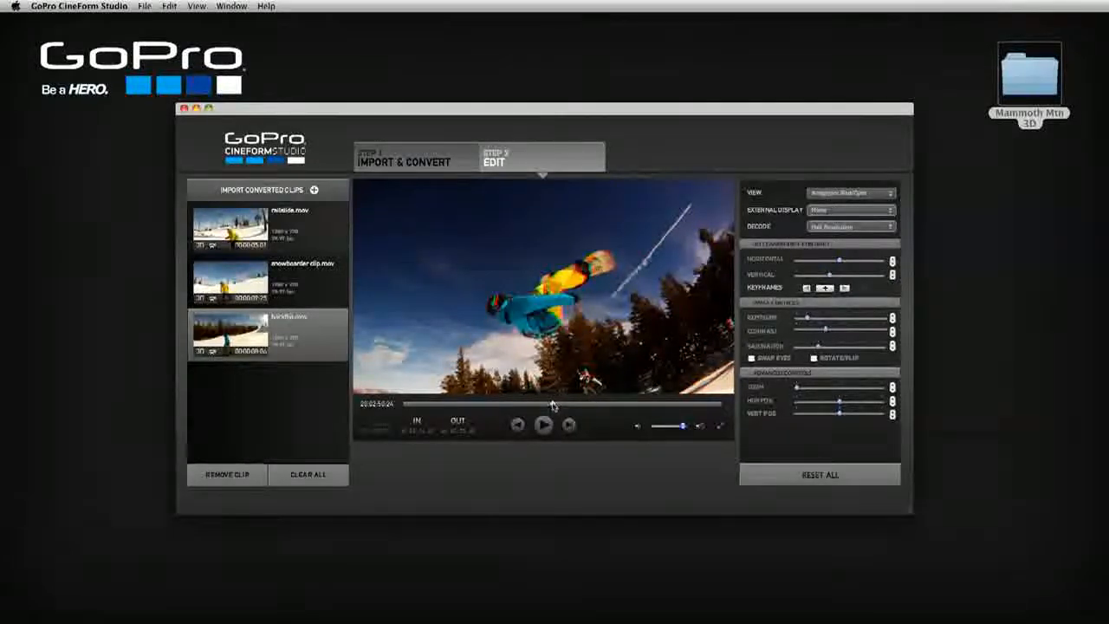
# Open the file commands for the backflip clip.
pyautogui.click(145, 7)
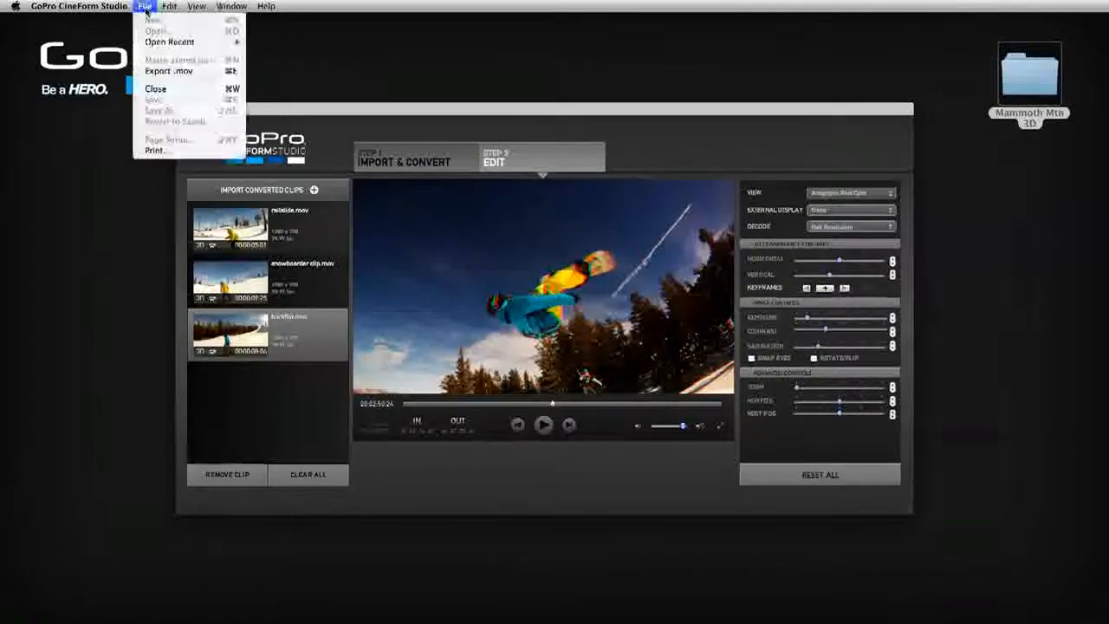